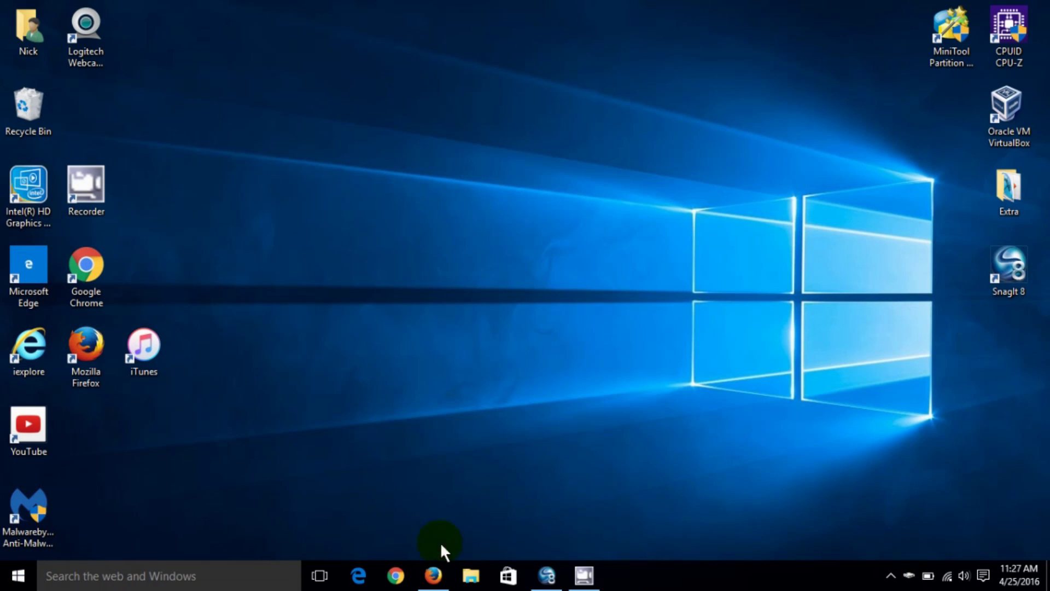
- Open Firefox and load the router's admin address 192.168.1.1
left_click(433, 575)
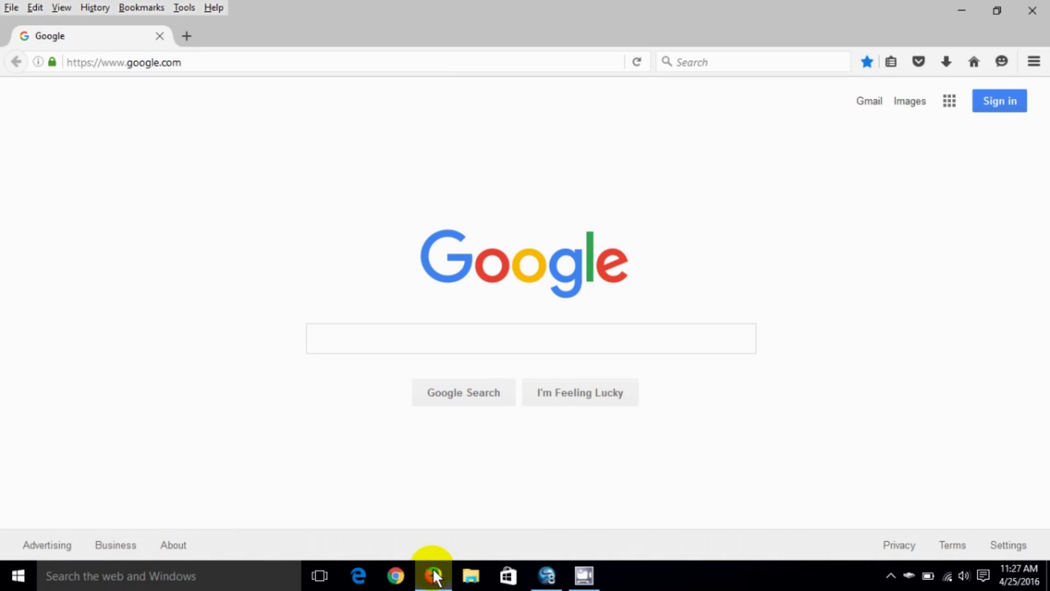
left_click(170, 65)
type("192.")
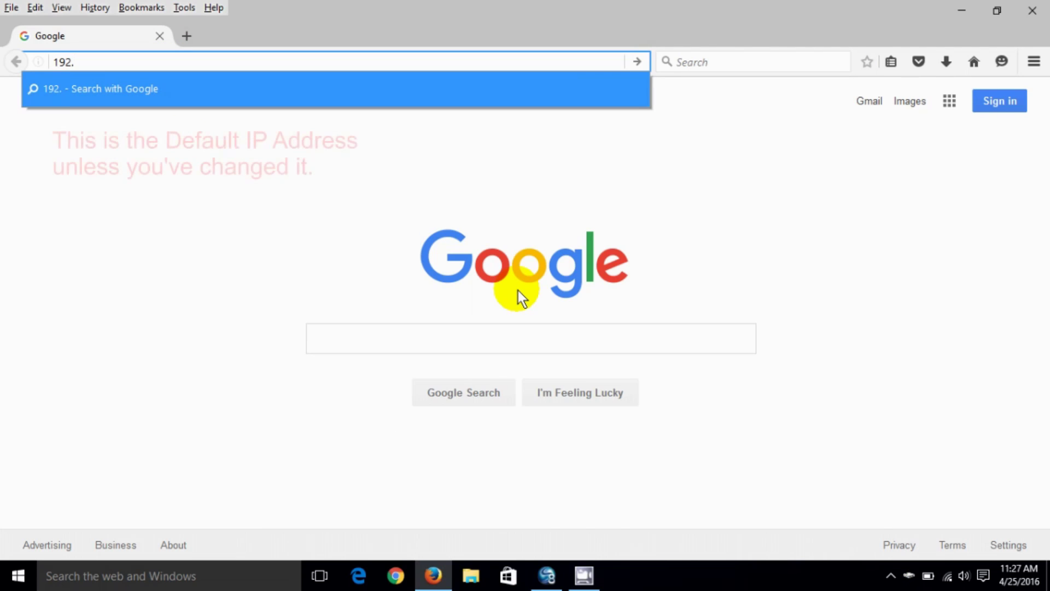
type("168.1.1")
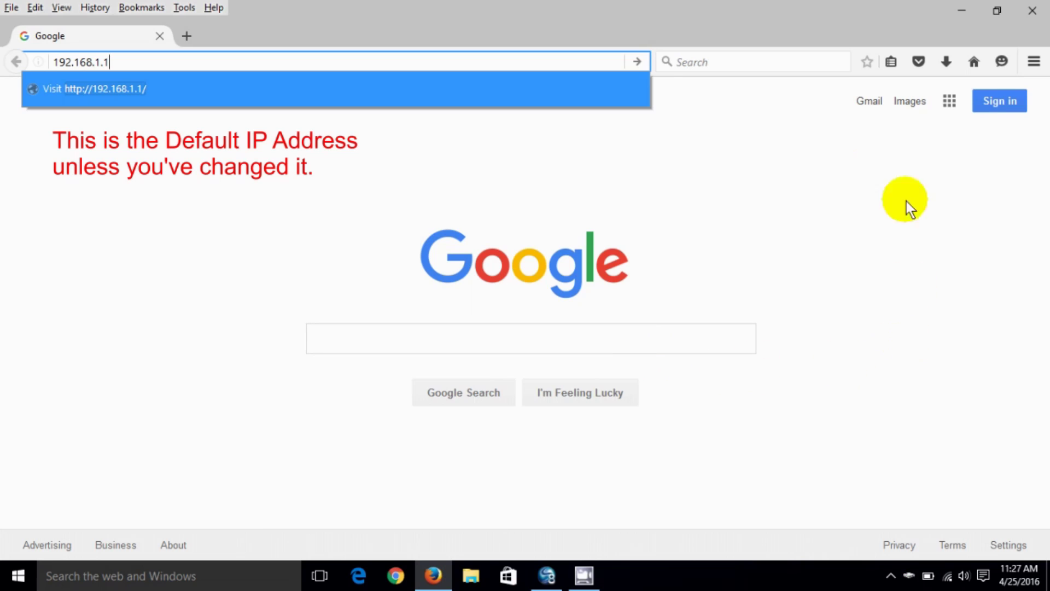
left_click(643, 67)
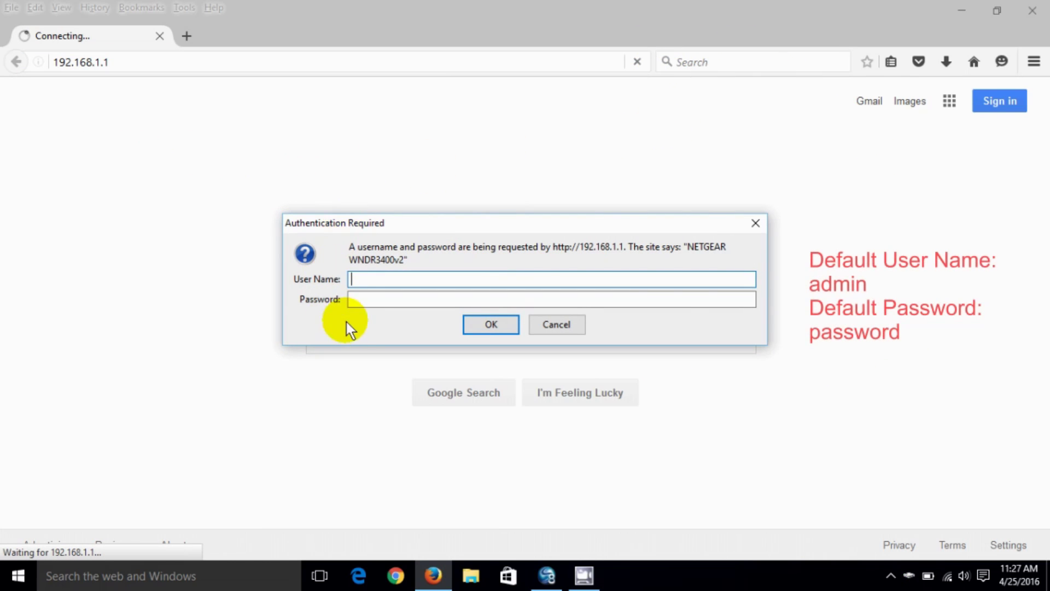
- Log in to the router with the admin user name and password
type("a")
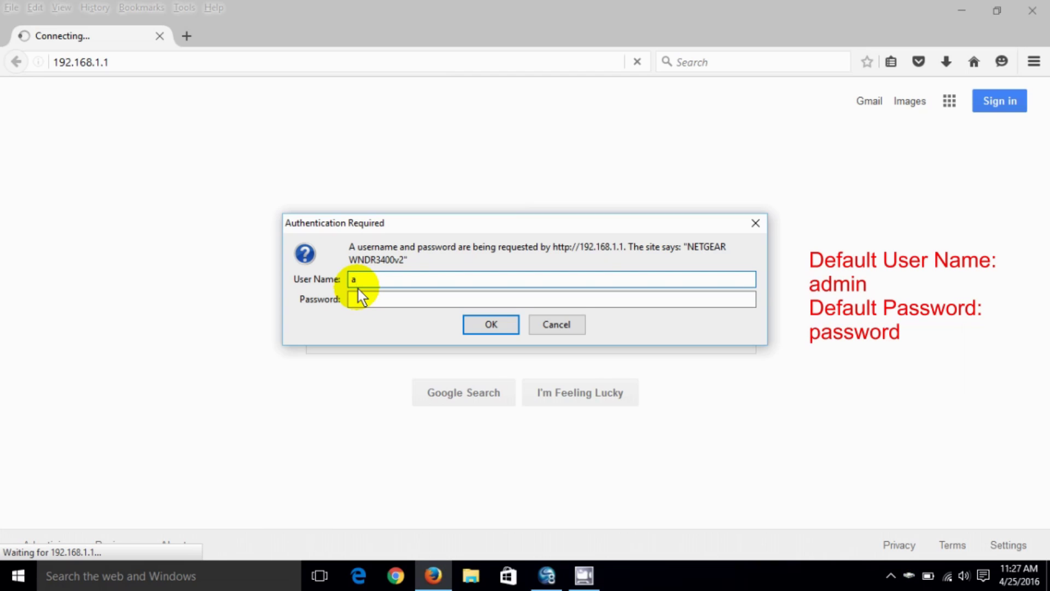
type("dmin")
left_click(356, 298)
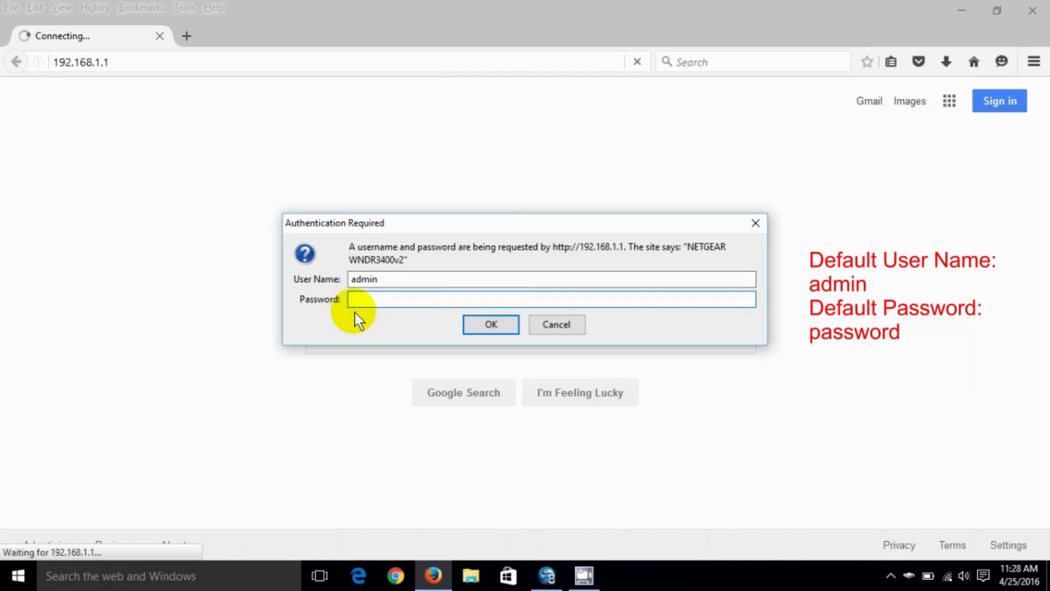
type("password")
left_click(488, 322)
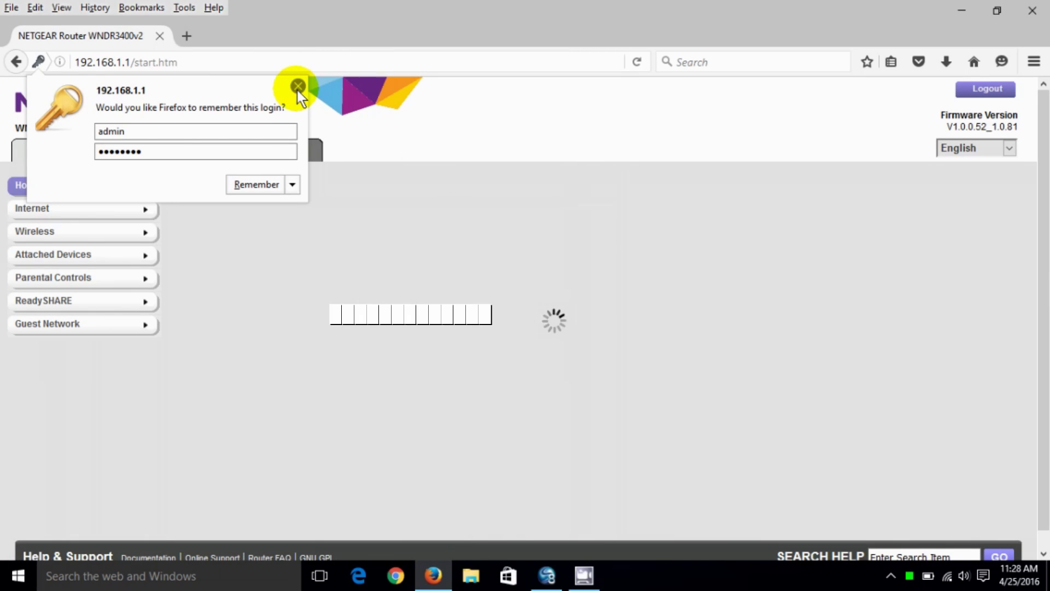
- Dismiss Firefox's offer to remember the router login
left_click(298, 86)
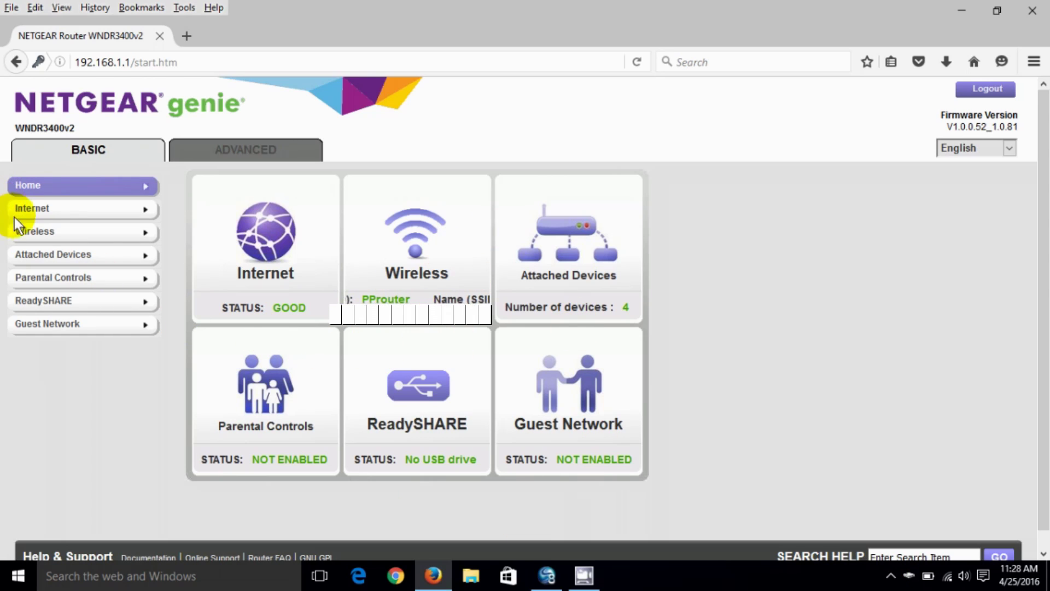
- Replace PProuter's WPA2-PSK passphrase on the Wireless Setup page with a new Wi-Fi password
left_click(36, 237)
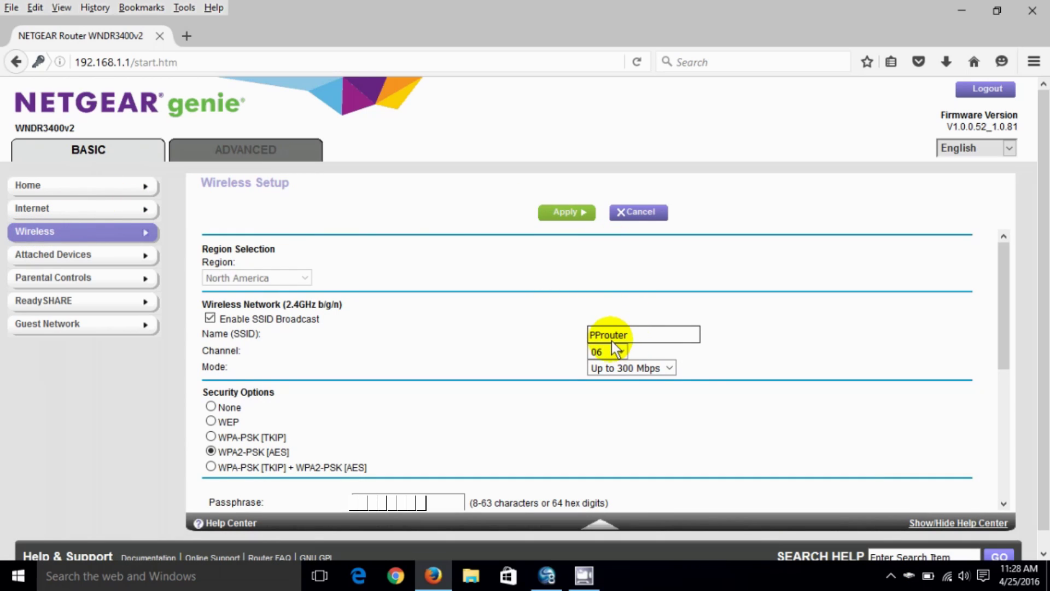
left_click(948, 575)
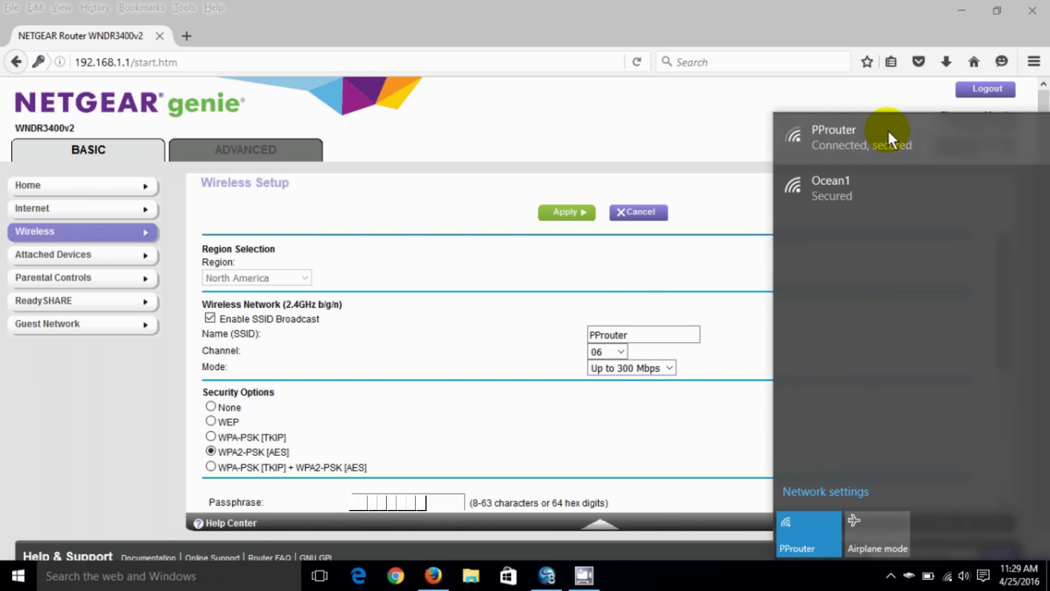
left_click(432, 509)
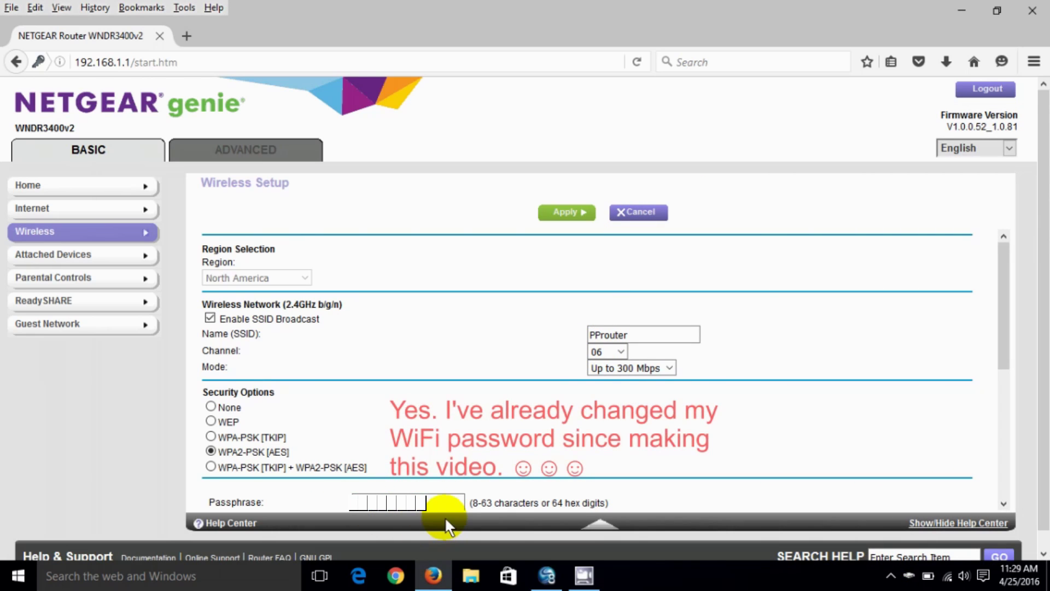
double_click(452, 495)
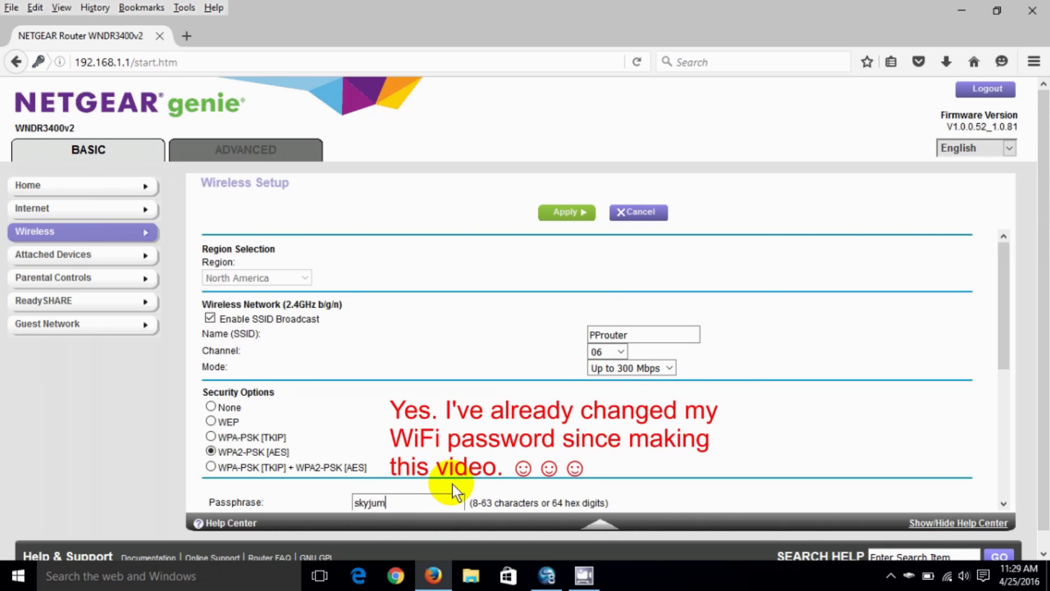
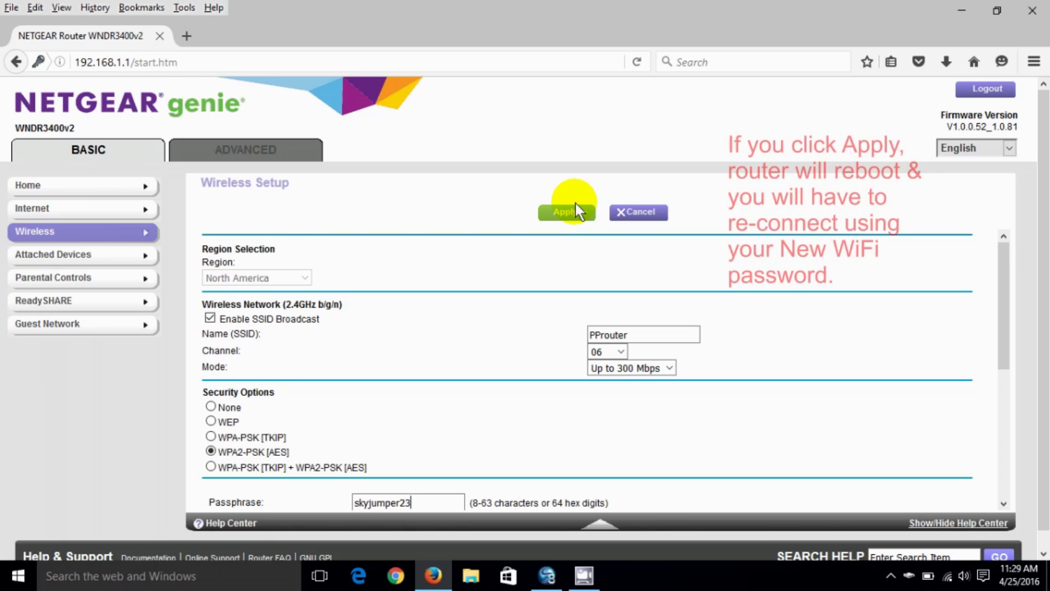
left_click(577, 211)
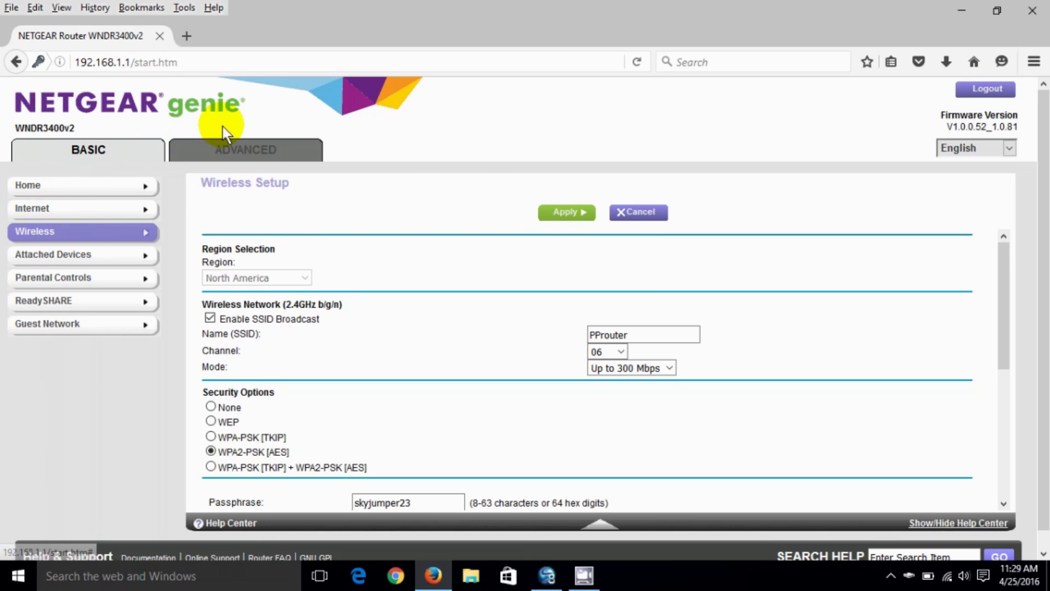
- Go to ADVANCED > Administration > Set Password
left_click(232, 147)
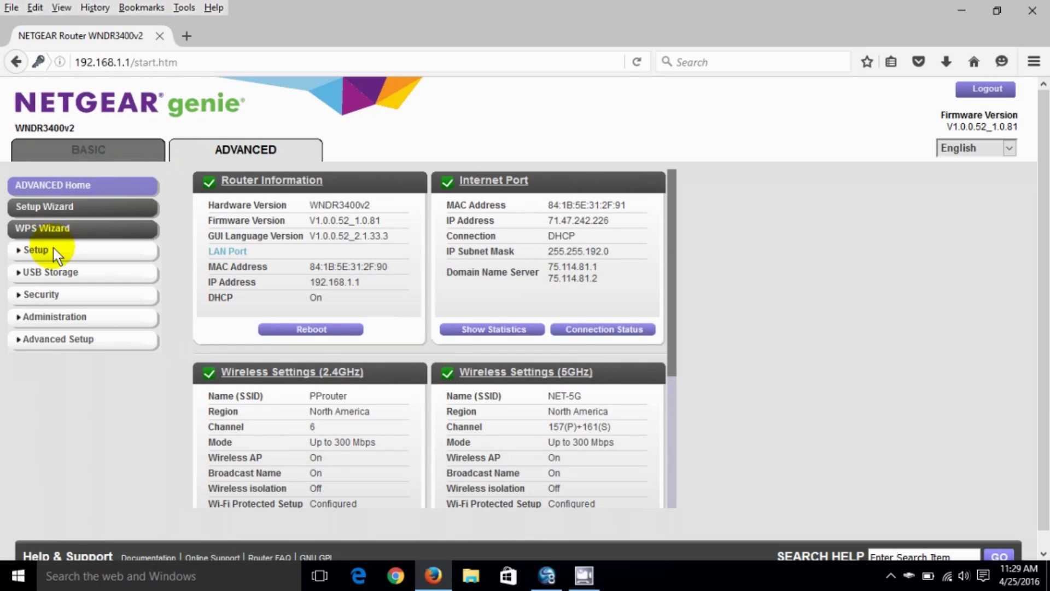
left_click(59, 316)
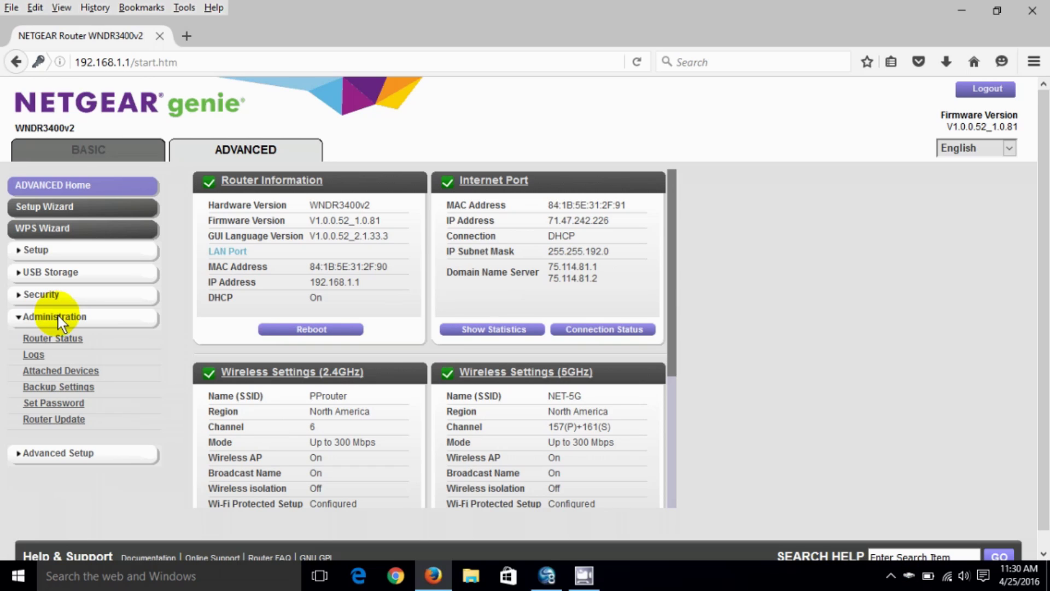
left_click(52, 405)
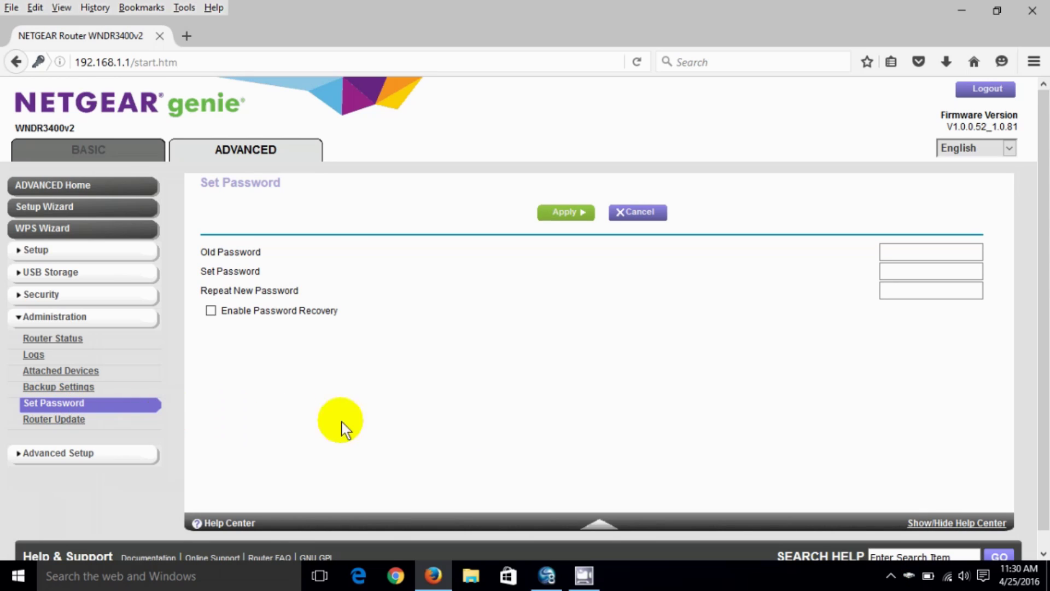
- Enter the old admin password, then the new password twice
left_click(911, 253)
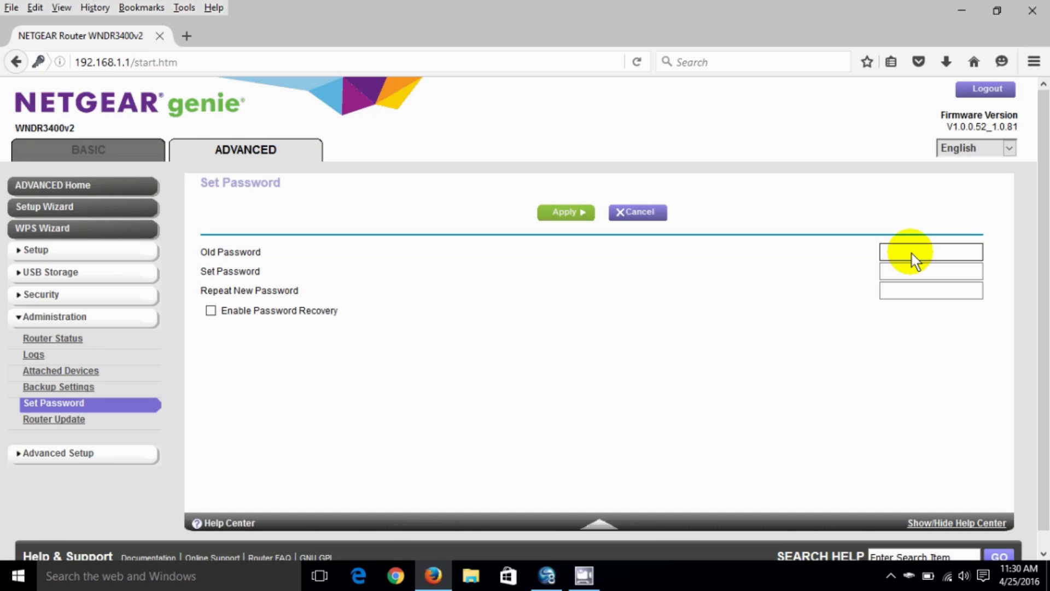
type("passw")
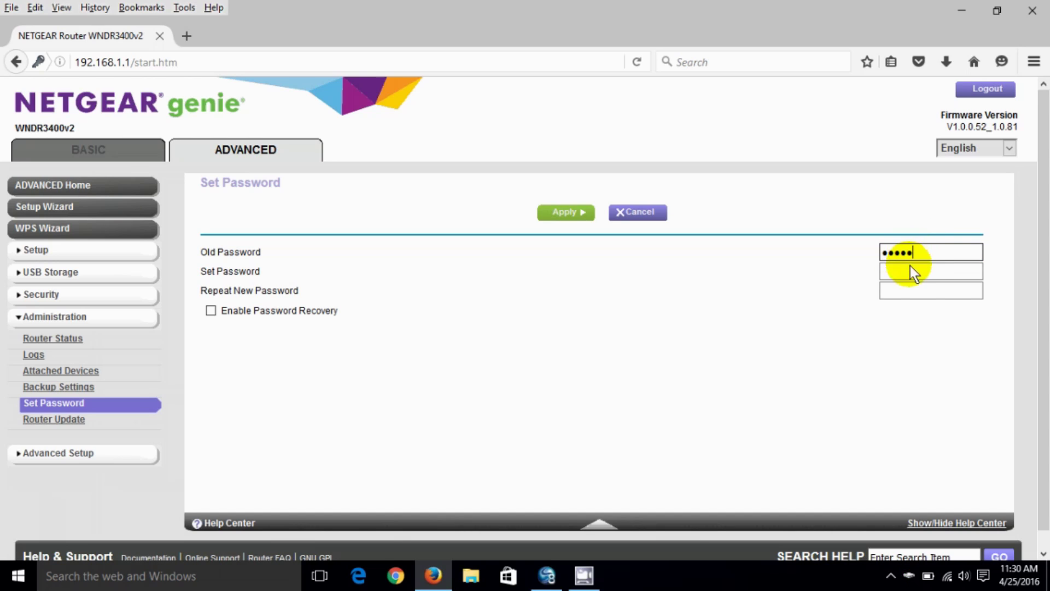
left_click(909, 274)
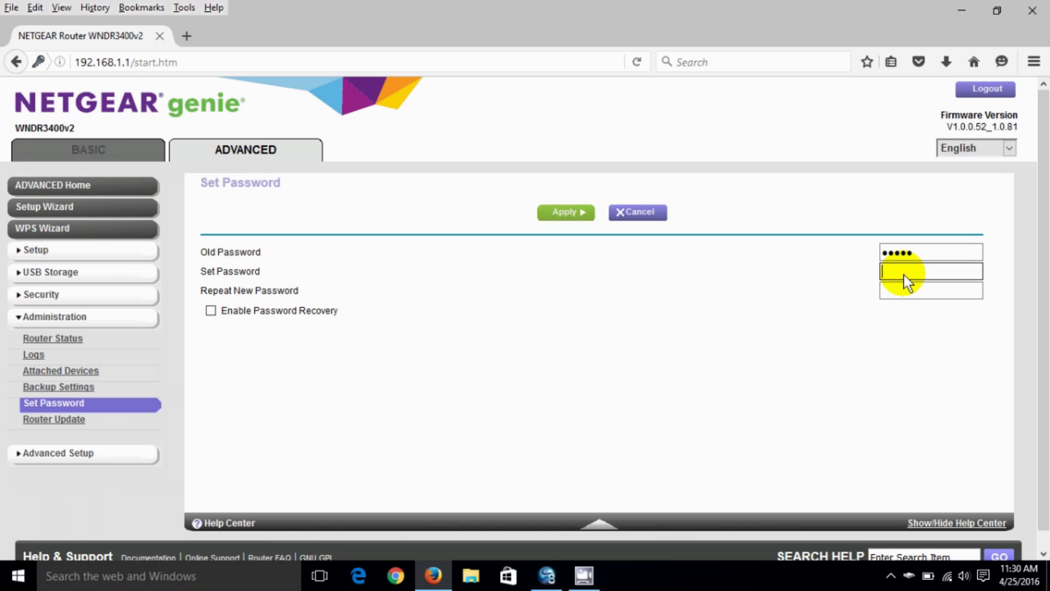
type("password")
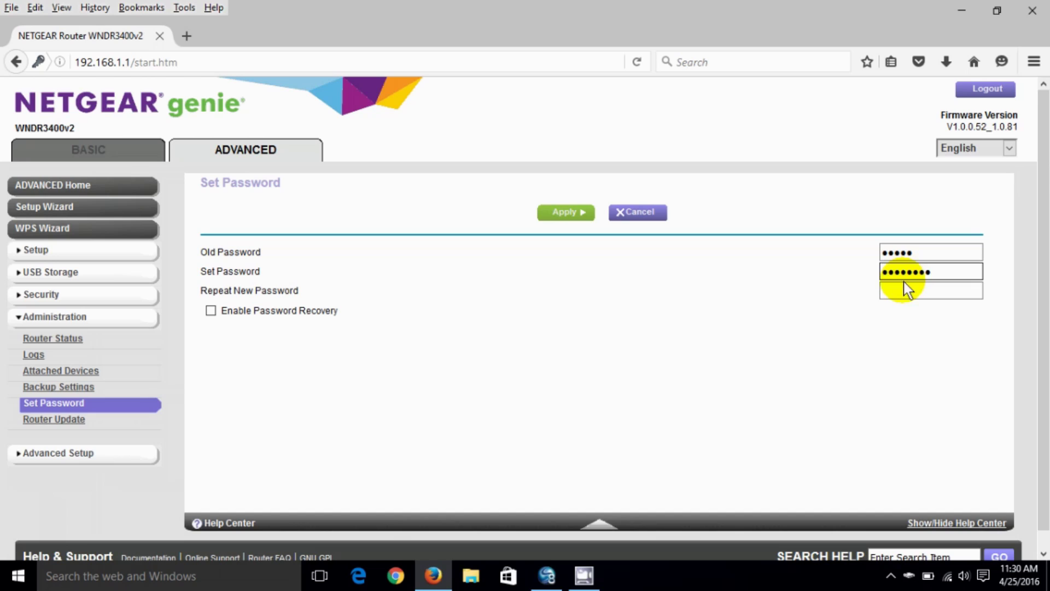
left_click(901, 295)
type("pass")
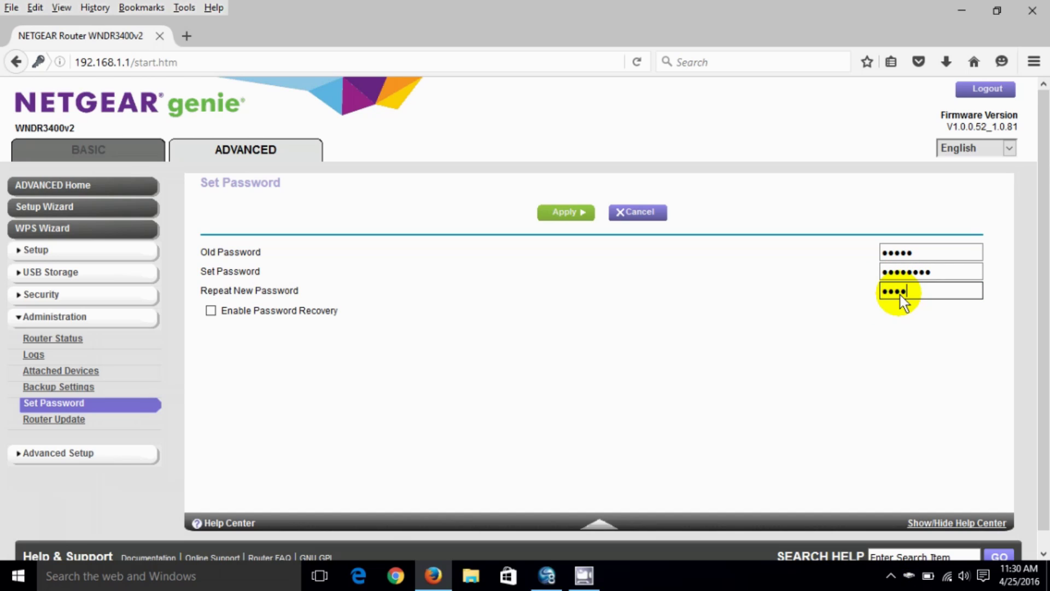
type("word")
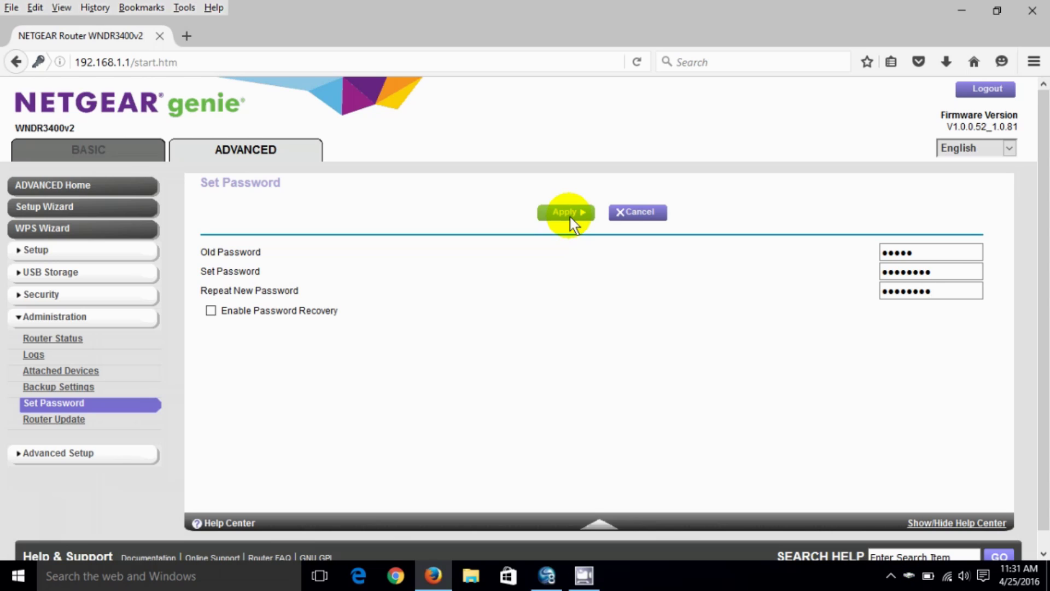
- Cancel the password change, log out of the router, and close Firefox
left_click(634, 216)
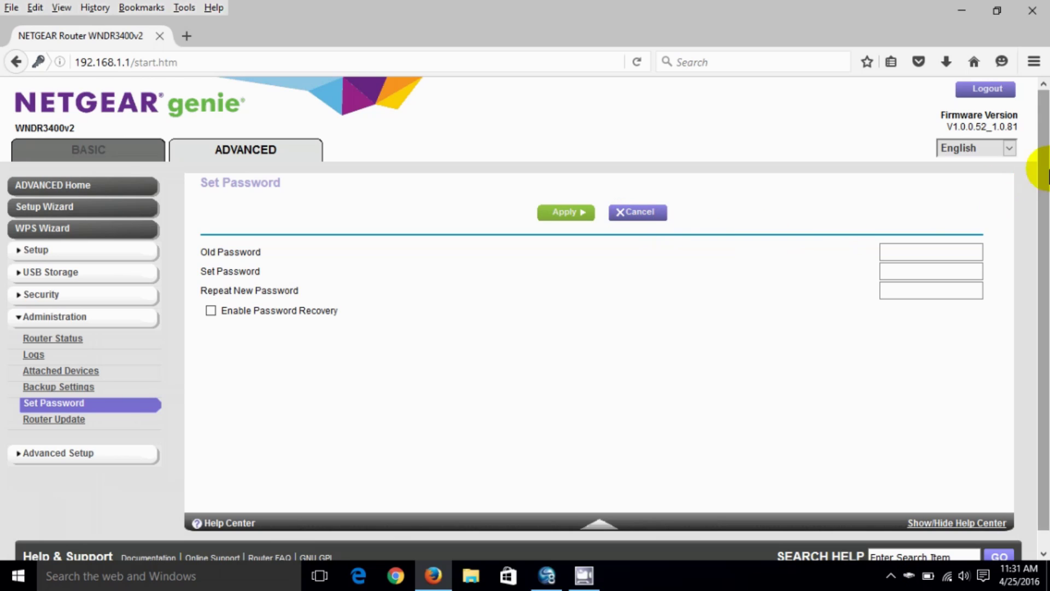
left_click(994, 90)
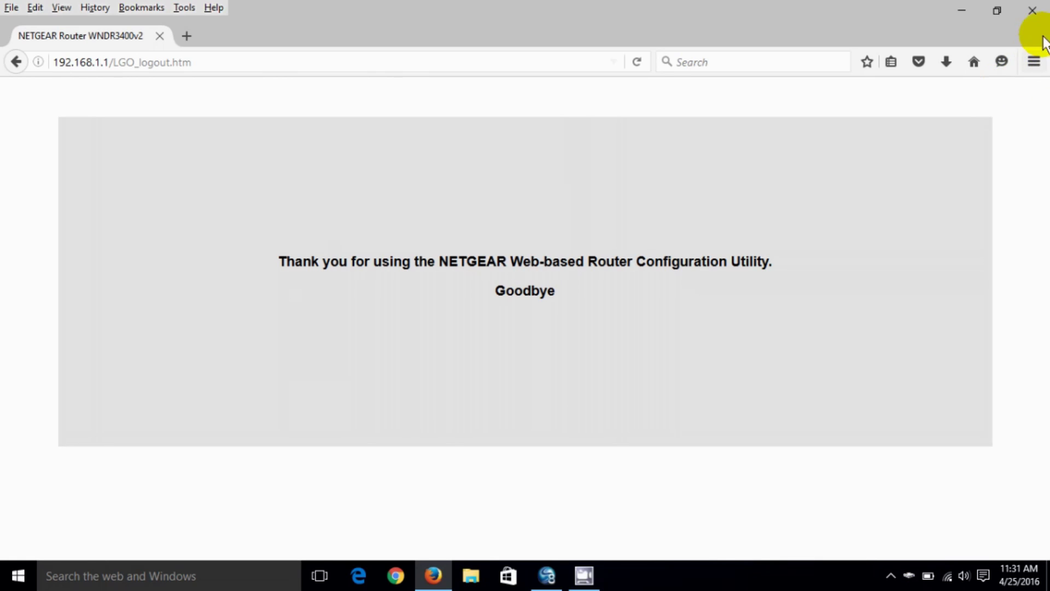
left_click(1036, 13)
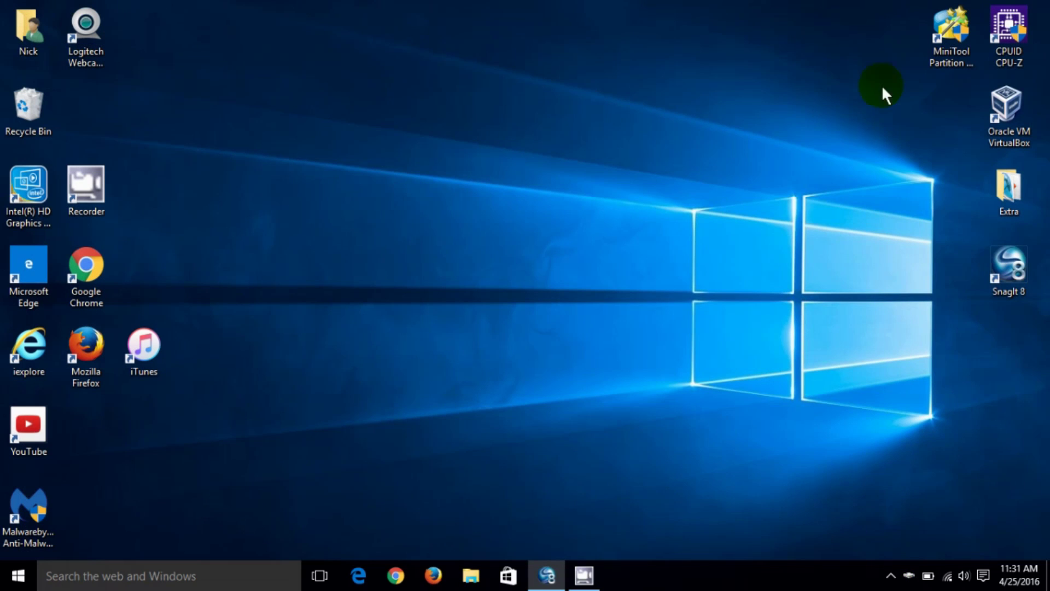
- Show the Wi-Fi network list to confirm PProuter is connected and secured
left_click(946, 576)
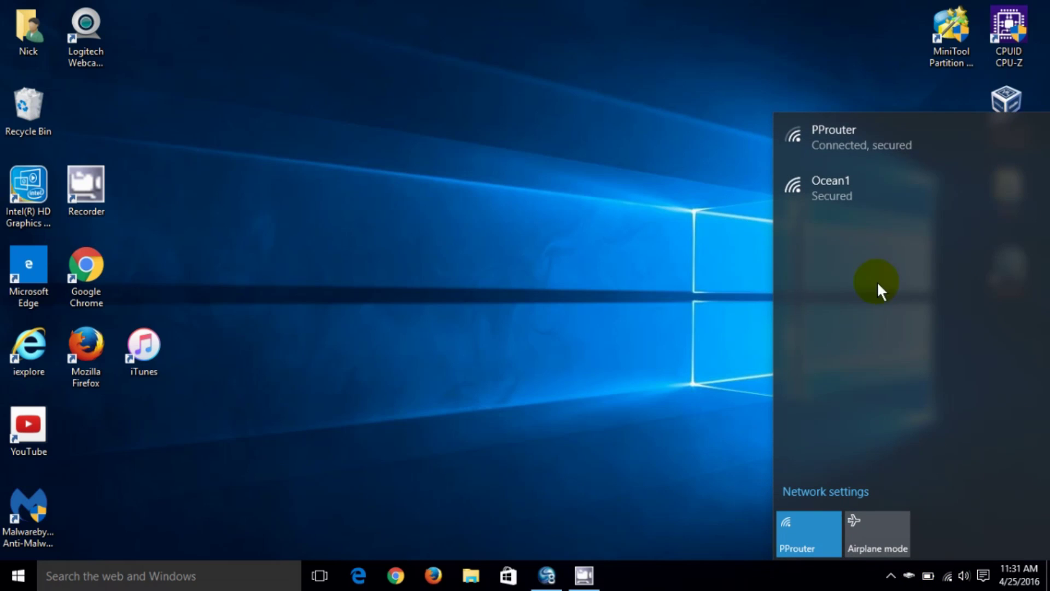